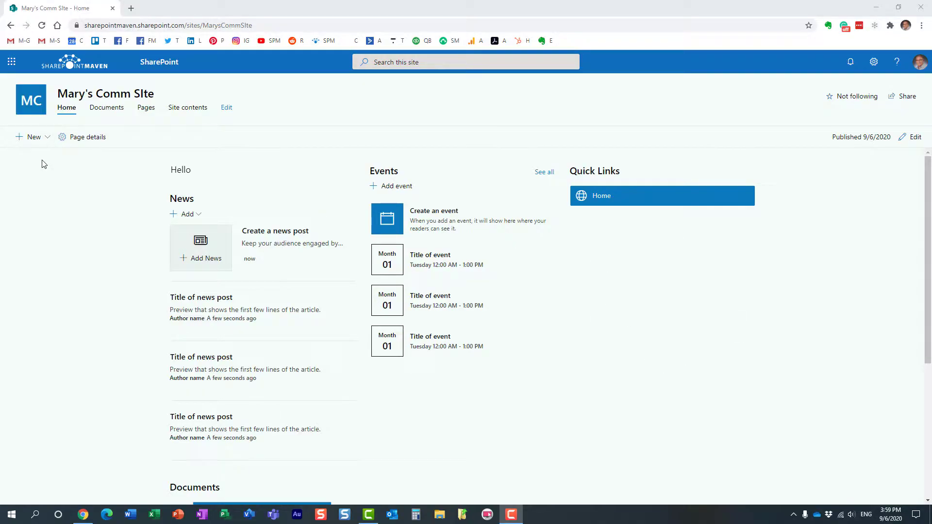
- Put the home page in edit mode and add a one-column section at the top
{"action": "left_click", "coordinate": [910, 138]}
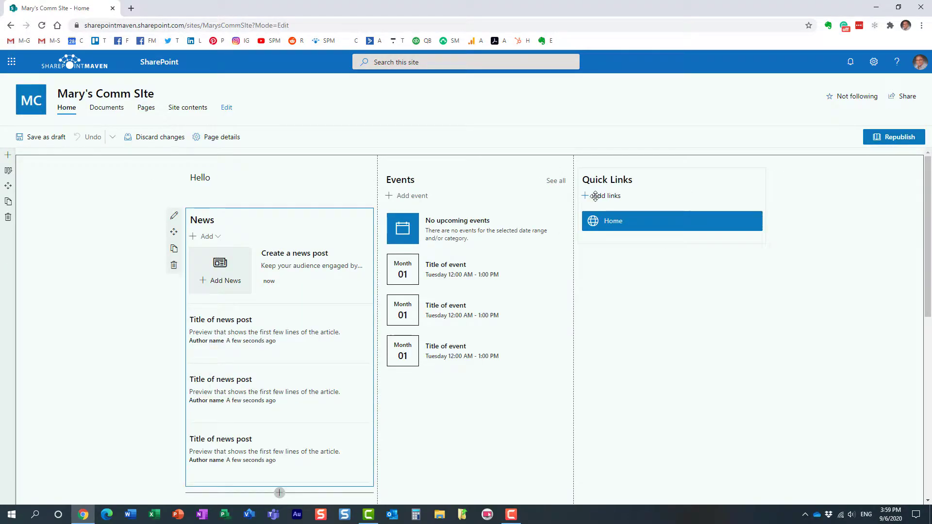
{"action": "left_click", "coordinate": [8, 155]}
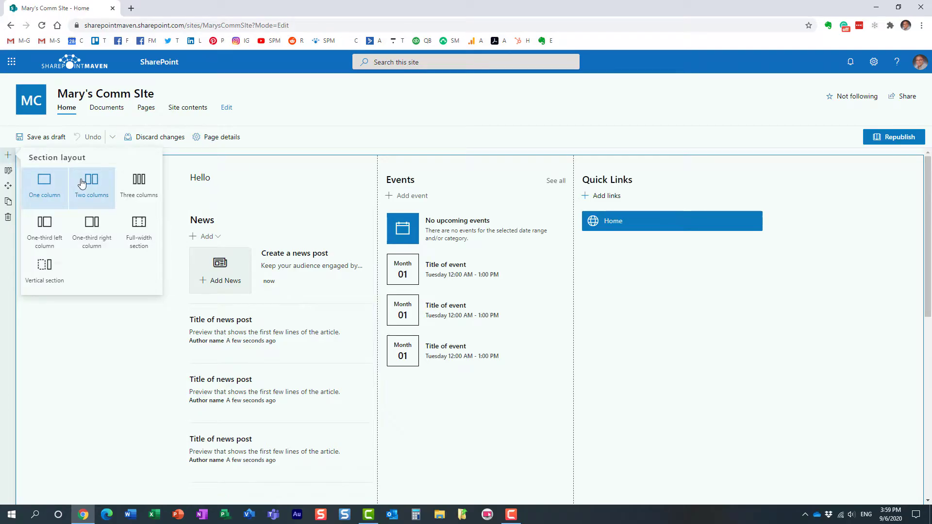
{"action": "left_click", "coordinate": [43, 183]}
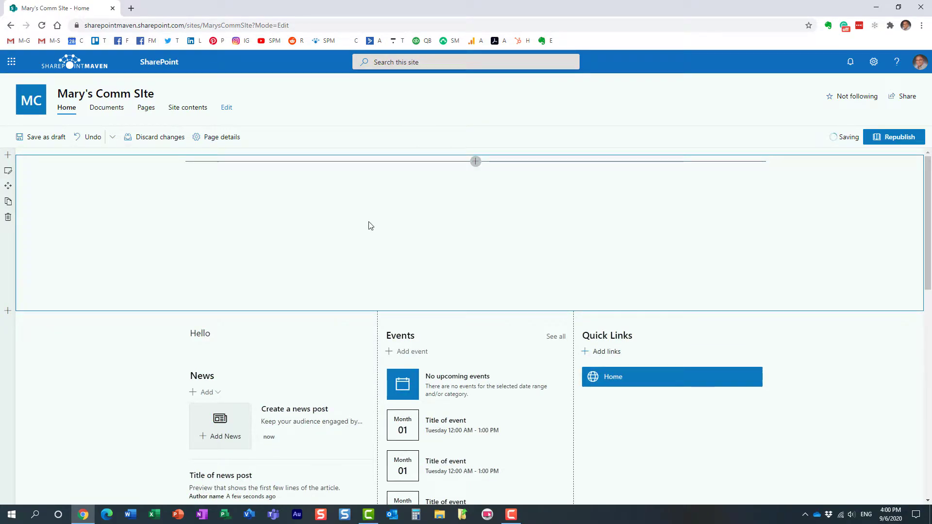
- Insert the pink flower stock photo into the new section with an Image web part
{"action": "left_click", "coordinate": [475, 161]}
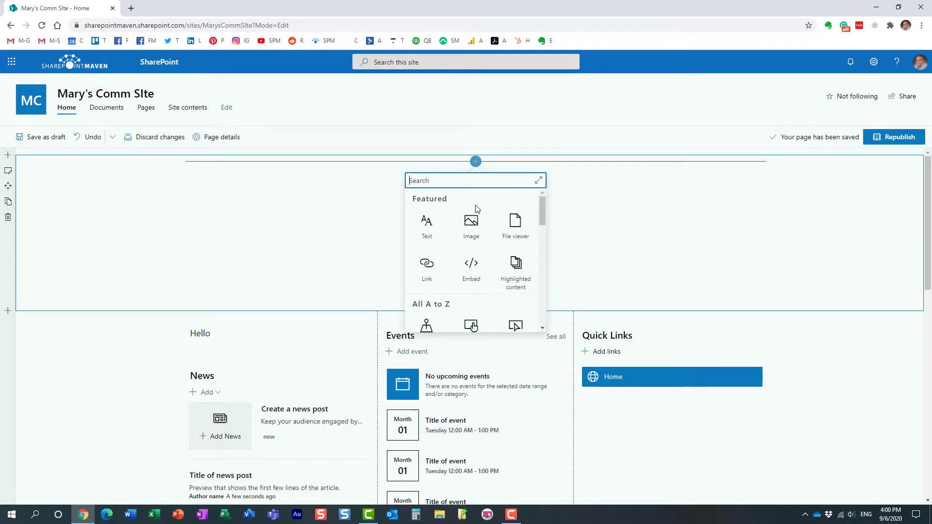
{"action": "left_click", "coordinate": [471, 232]}
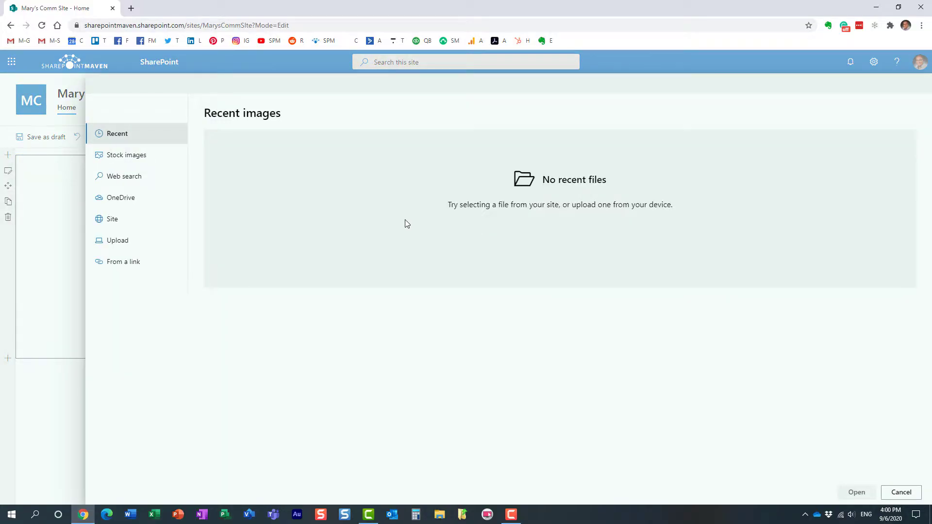
{"action": "left_click", "coordinate": [125, 156]}
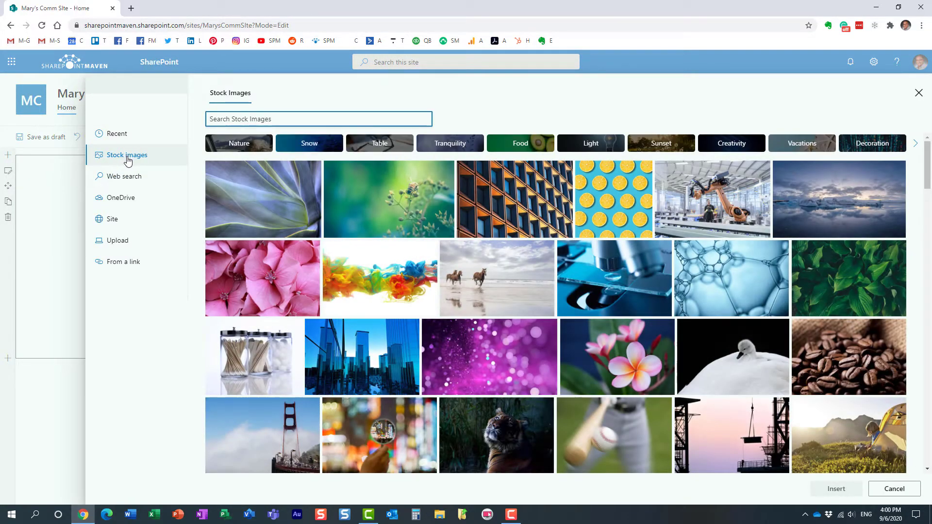
{"action": "left_click", "coordinate": [310, 249]}
{"action": "left_click", "coordinate": [831, 490]}
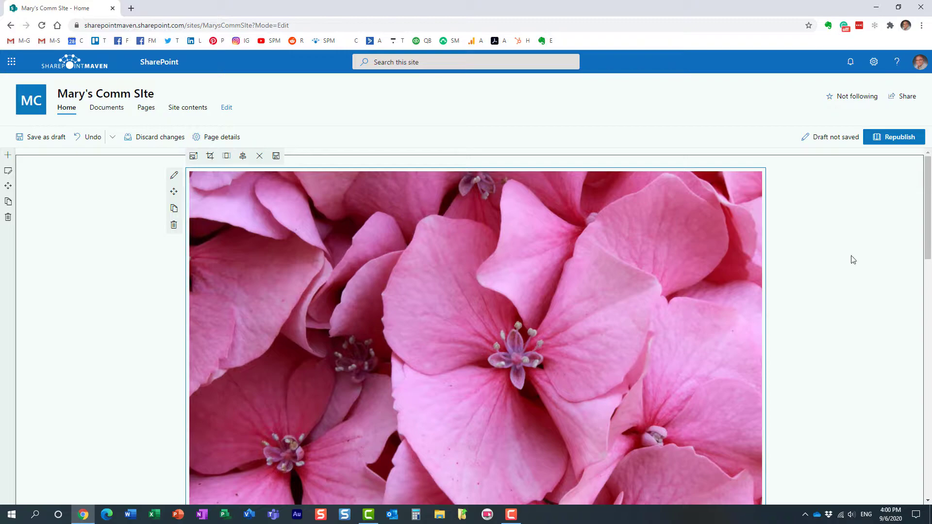
- Republish the home page and review the flower image above the News, Events and Quick Links parts
{"action": "left_click", "coordinate": [896, 138]}
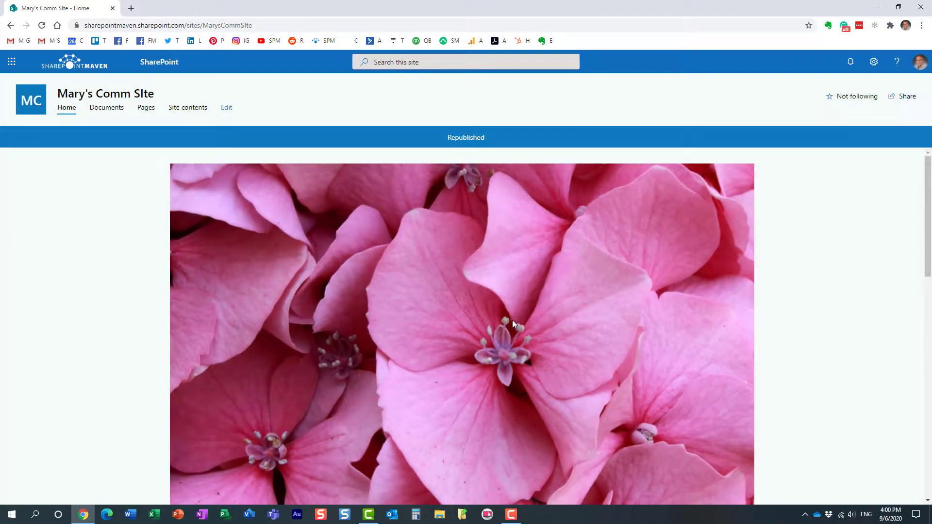
{"action": "scroll", "coordinate": [511, 319], "scroll_direction": "down", "scroll_amount": 3}
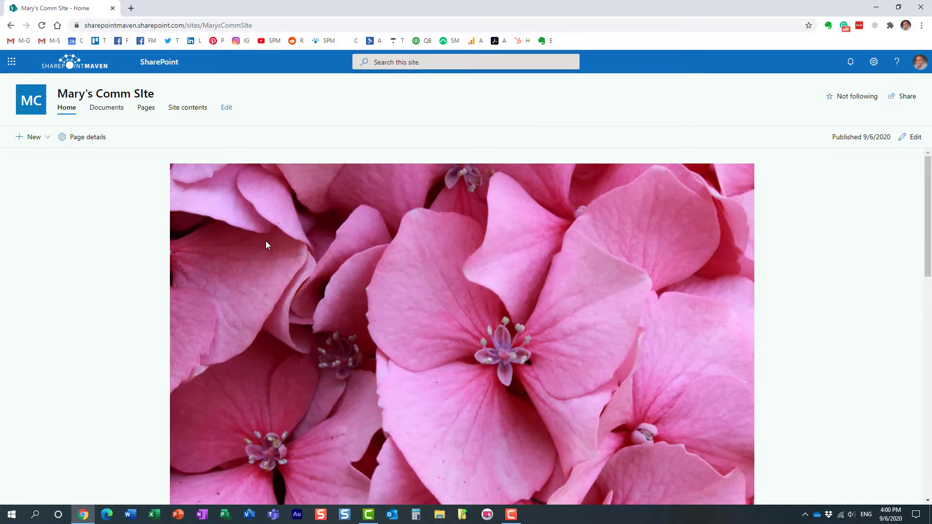
{"action": "scroll", "coordinate": [294, 306], "scroll_direction": "down", "scroll_amount": 3}
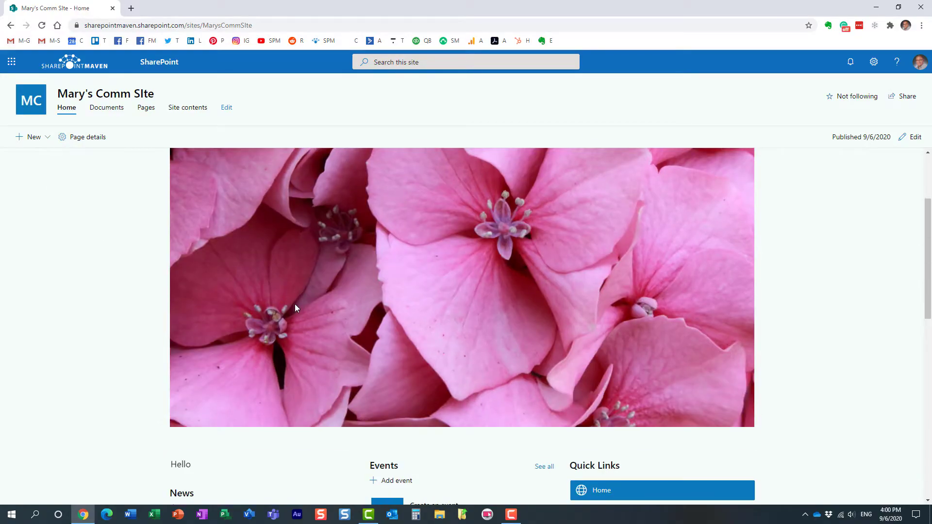
{"action": "scroll", "coordinate": [337, 323], "scroll_direction": "up", "scroll_amount": 3}
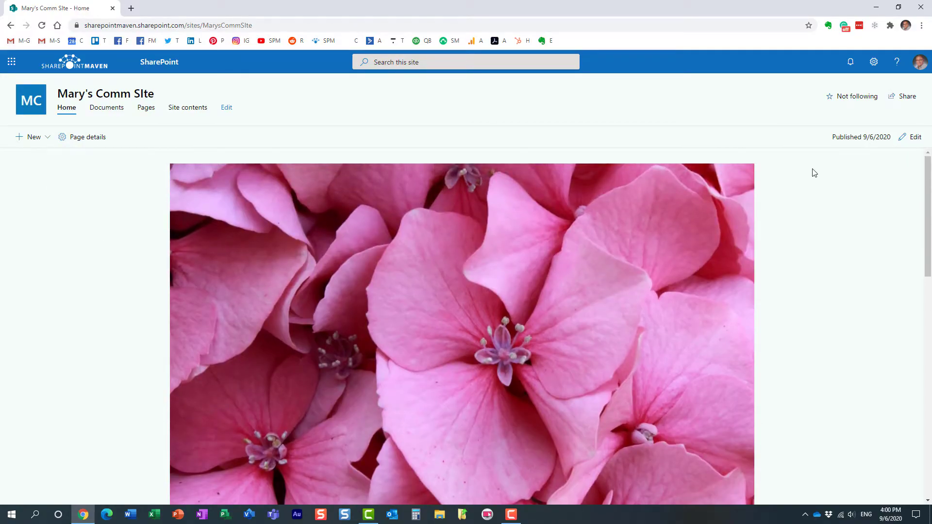
- In edit mode, delete the pink flower image and its emptied section, then bring up section layouts
{"action": "left_click", "coordinate": [912, 138]}
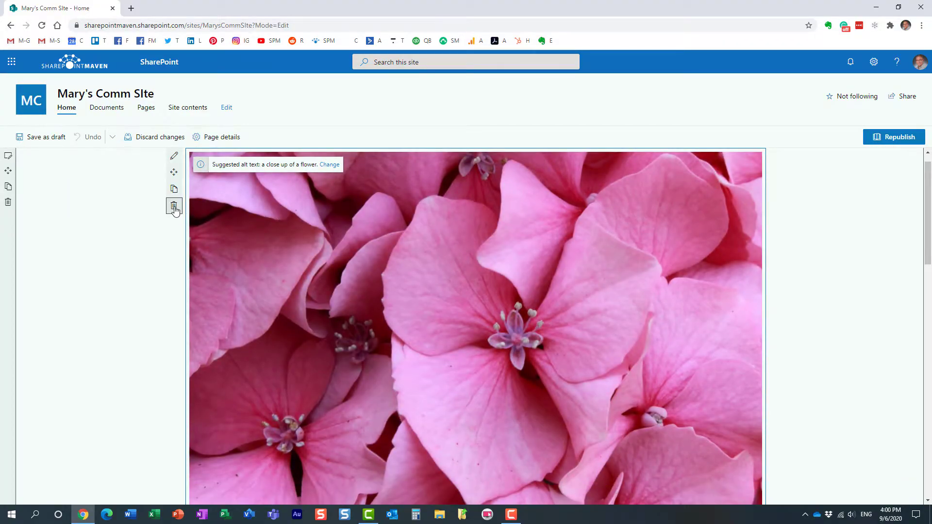
{"action": "left_click", "coordinate": [176, 212]}
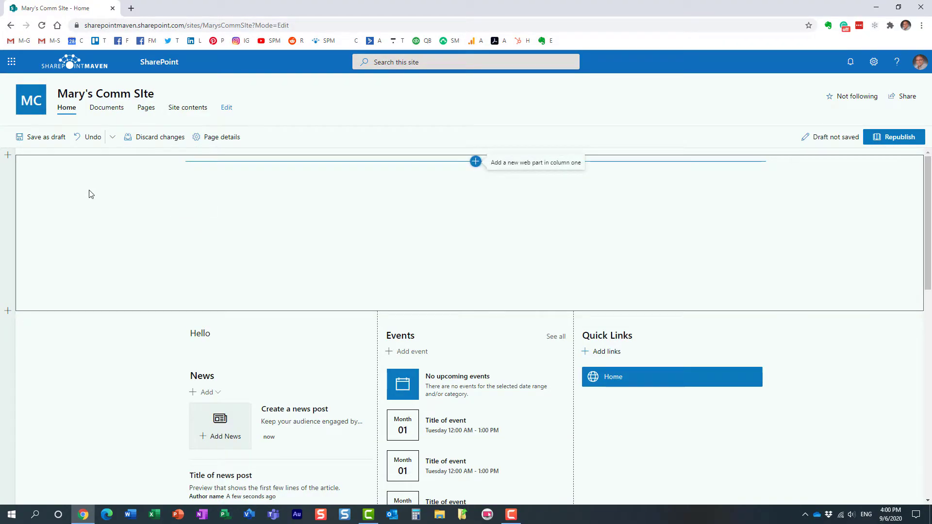
{"action": "left_click", "coordinate": [8, 218]}
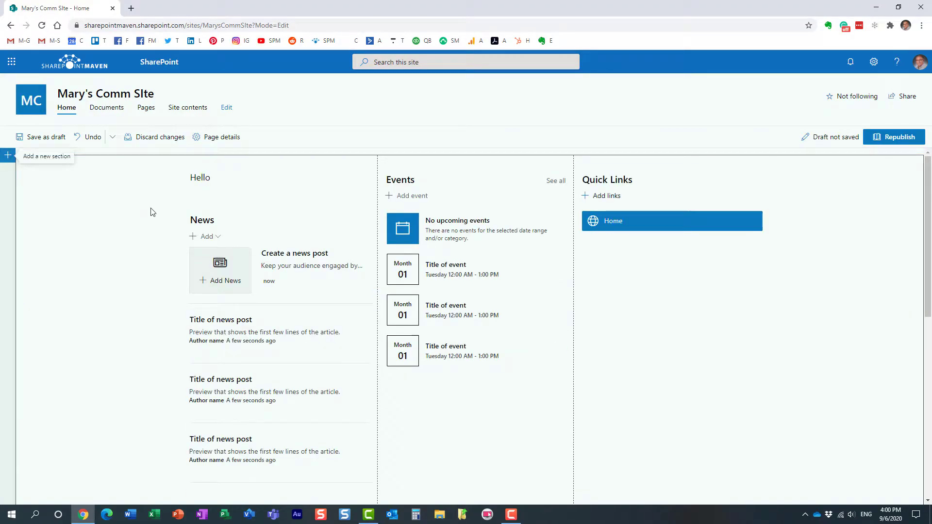
{"action": "left_click", "coordinate": [8, 156]}
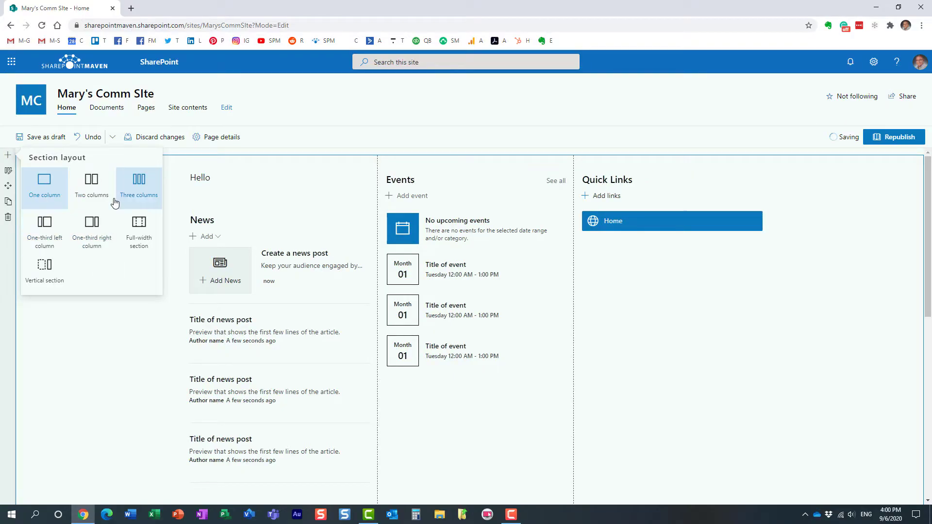
{"action": "left_click", "coordinate": [145, 235]}
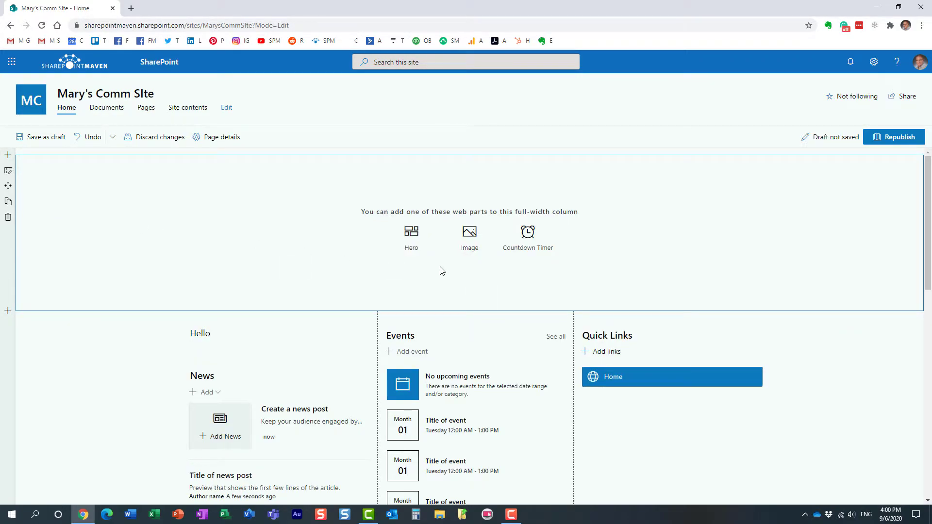
{"action": "left_click", "coordinate": [418, 254]}
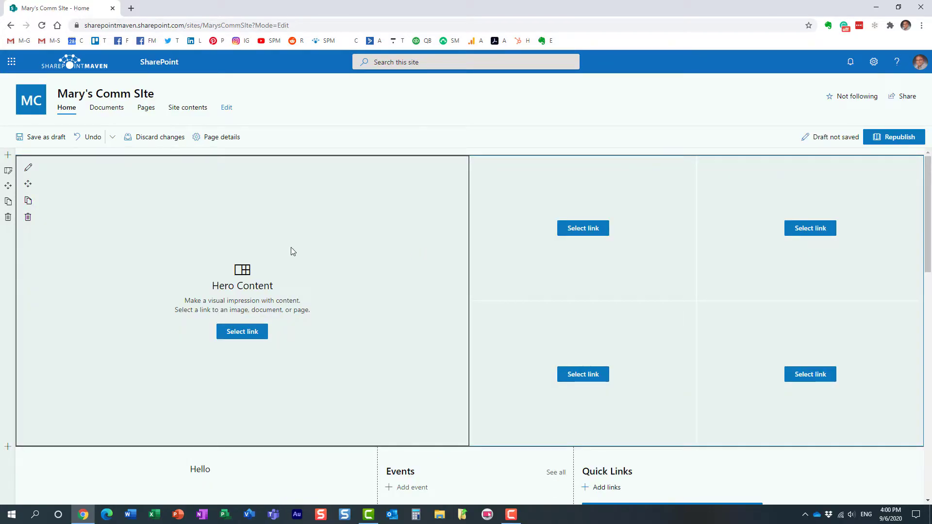
{"action": "left_click", "coordinate": [29, 219]}
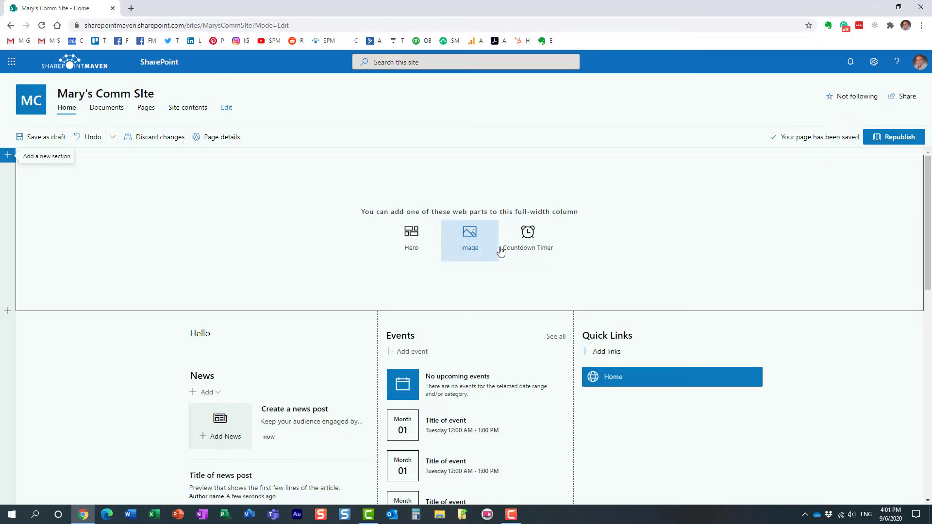
{"action": "left_click", "coordinate": [526, 239]}
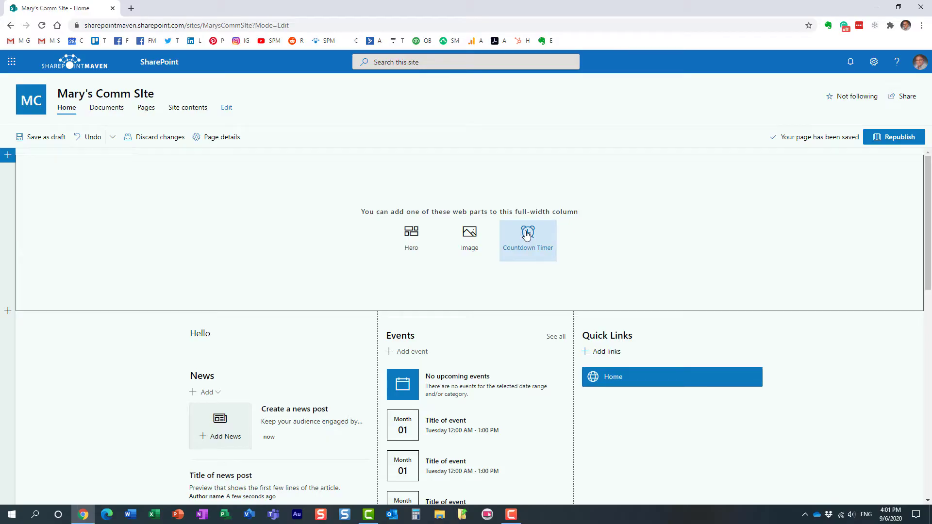
{"action": "left_click", "coordinate": [28, 217]}
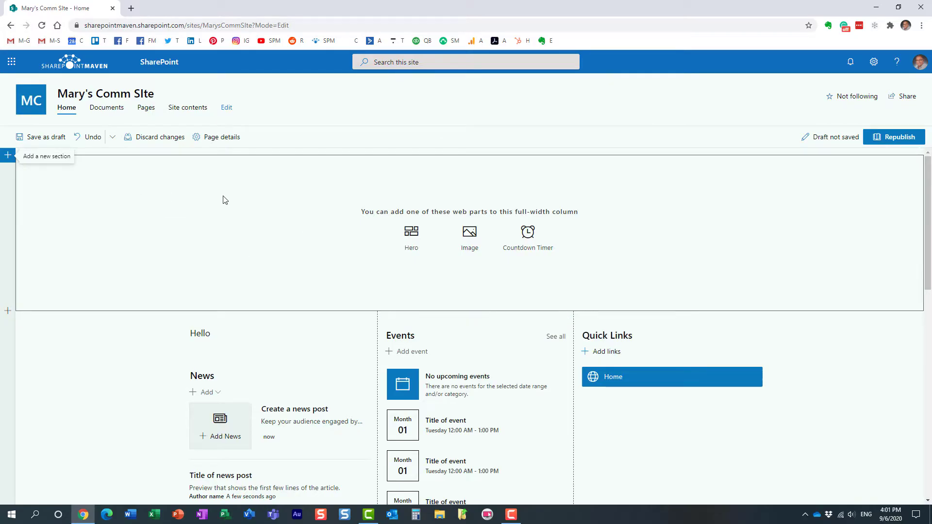
- Insert the stock falcon-in-flight photo as an Image web part in the full-width section
{"action": "left_click", "coordinate": [279, 318]}
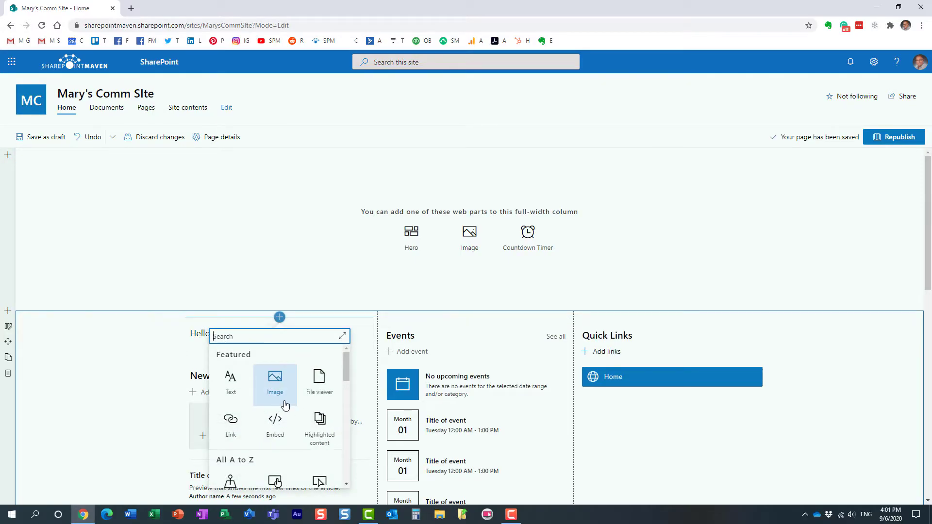
{"action": "left_click", "coordinate": [279, 261]}
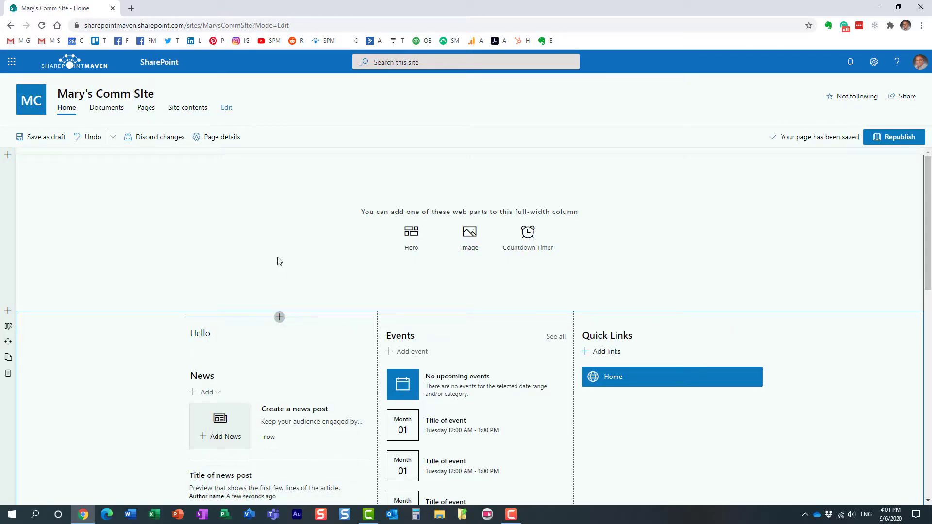
{"action": "left_click", "coordinate": [468, 241]}
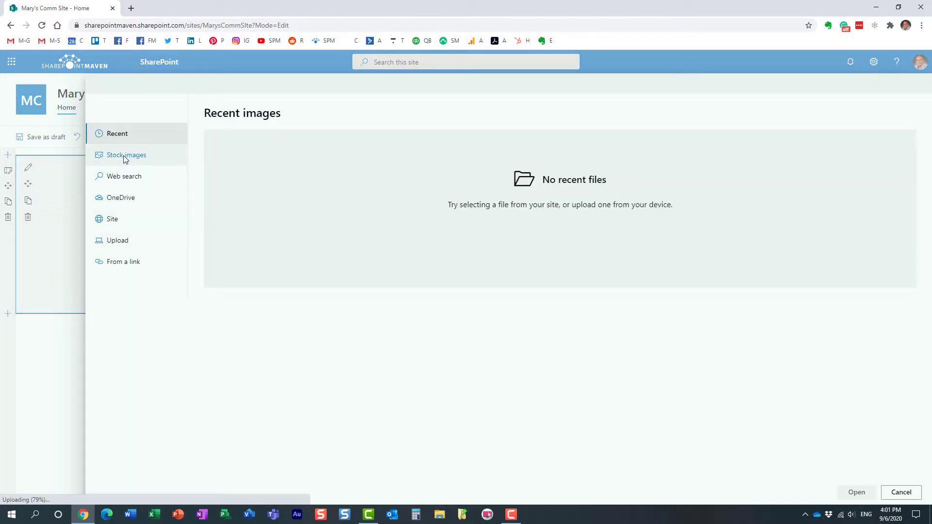
{"action": "left_click", "coordinate": [125, 156]}
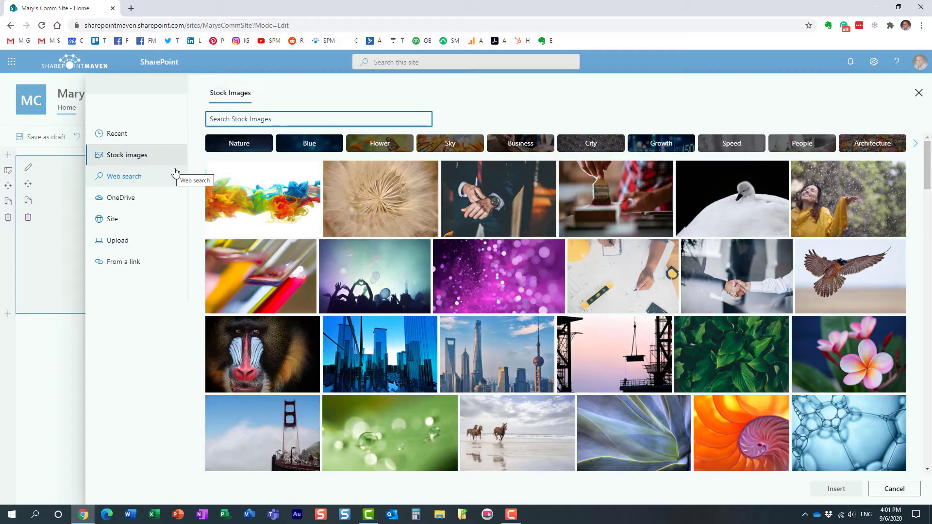
{"action": "left_click", "coordinate": [898, 247]}
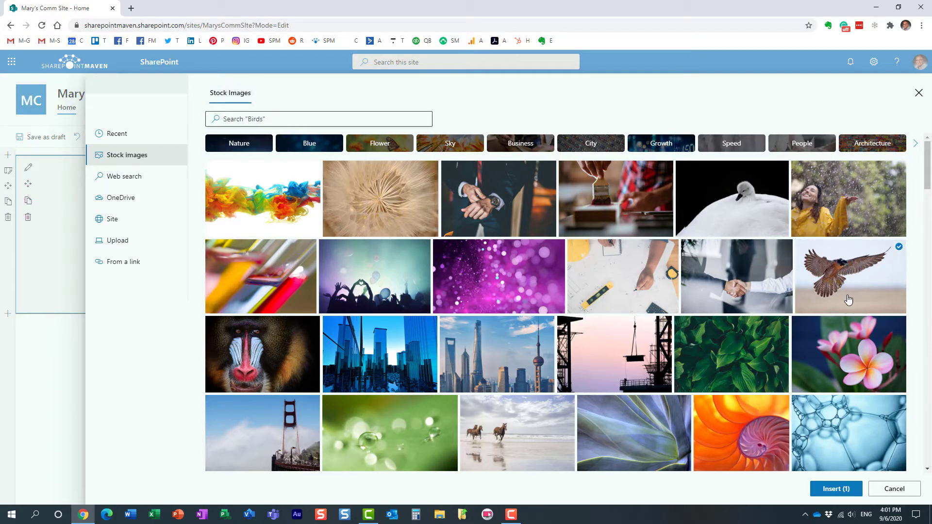
{"action": "left_click", "coordinate": [836, 489]}
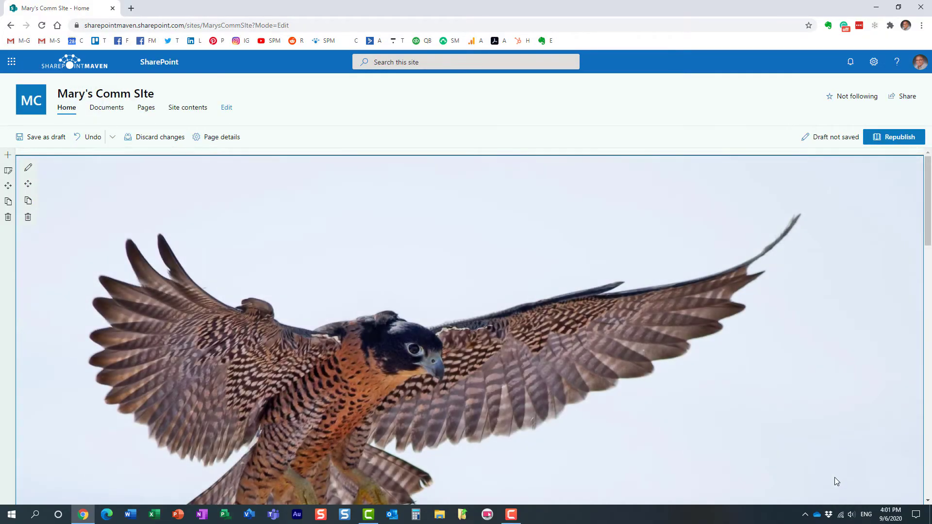
- Republish the home page and scroll through to check the full-width falcon photo above News, Events and Quick Links
{"action": "left_click", "coordinate": [891, 137]}
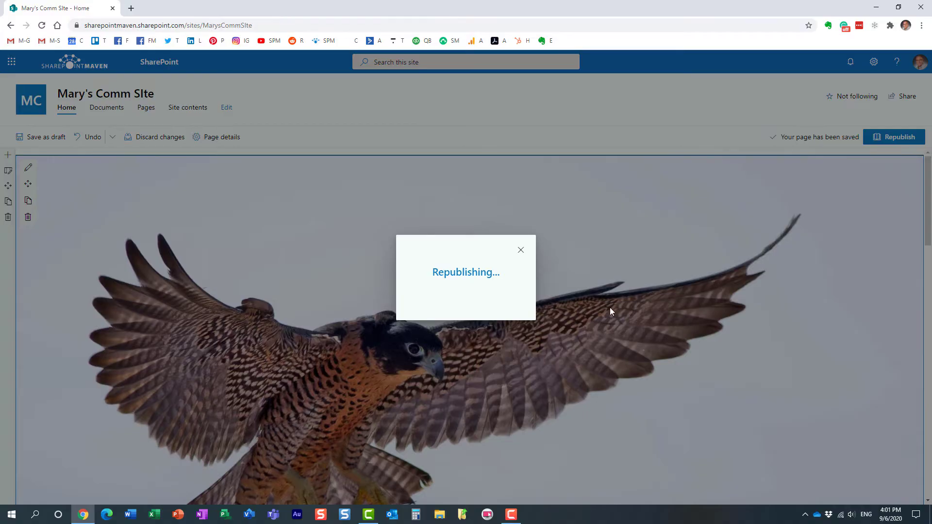
{"action": "scroll", "coordinate": [452, 344], "scroll_direction": "down", "scroll_amount": 5}
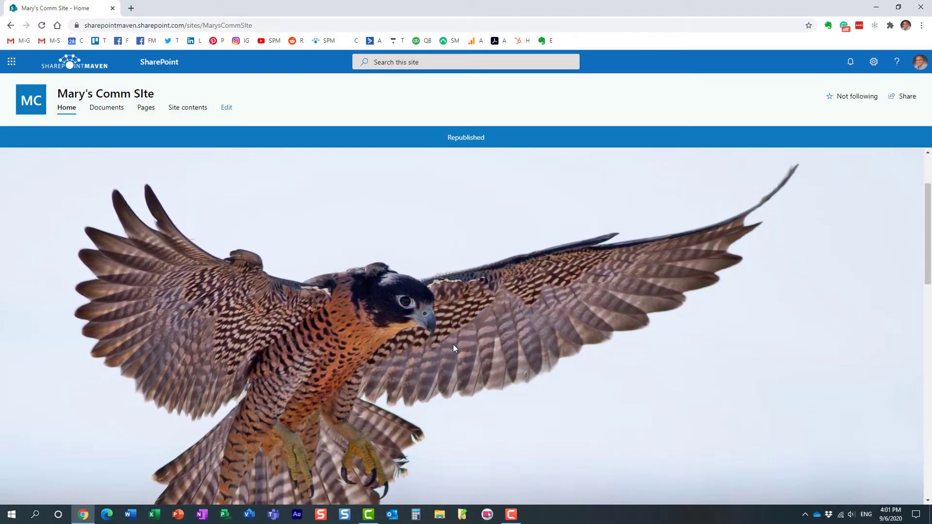
{"action": "scroll", "coordinate": [535, 364], "scroll_direction": "down", "scroll_amount": 5}
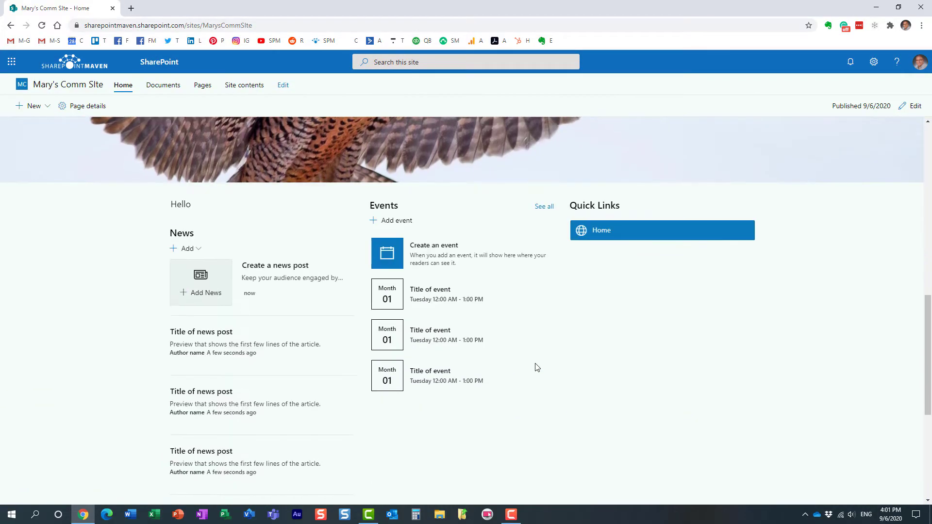
{"action": "scroll", "coordinate": [536, 365], "scroll_direction": "up", "scroll_amount": 8}
{"action": "scroll", "coordinate": [535, 365], "scroll_direction": "up", "scroll_amount": 3}
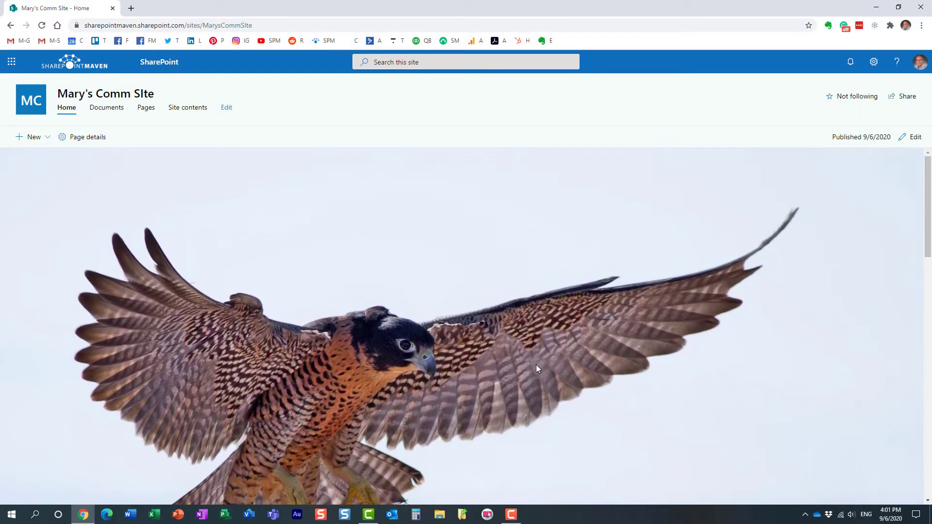
{"action": "scroll", "coordinate": [535, 365], "scroll_direction": "down", "scroll_amount": 1}
{"action": "scroll", "coordinate": [536, 365], "scroll_direction": "down", "scroll_amount": 8}
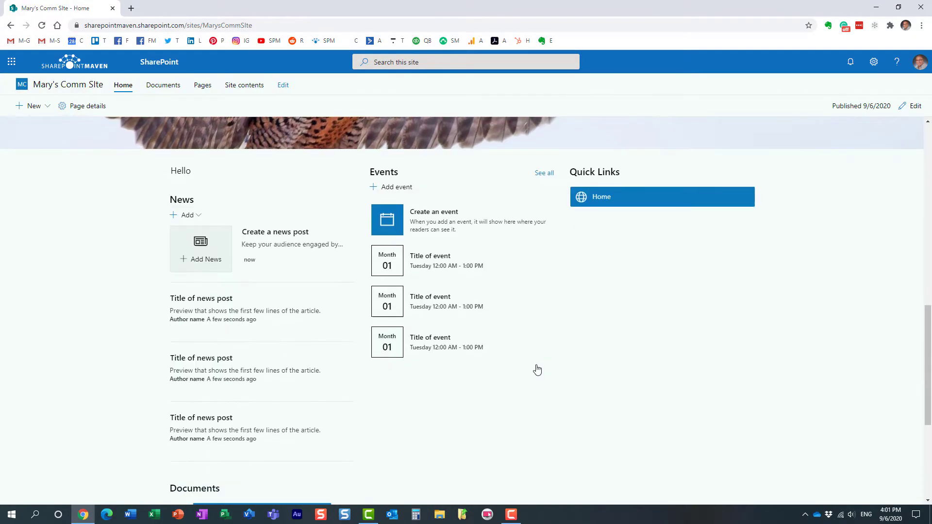
{"action": "scroll", "coordinate": [536, 365], "scroll_direction": "up", "scroll_amount": 2}
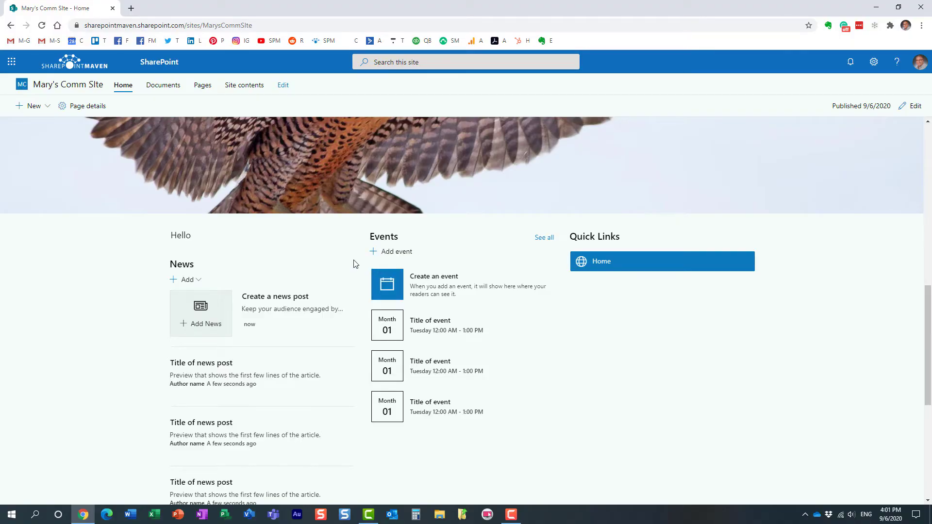
{"action": "scroll", "coordinate": [370, 323], "scroll_direction": "up", "scroll_amount": 1}
{"action": "scroll", "coordinate": [370, 324], "scroll_direction": "up", "scroll_amount": 6}
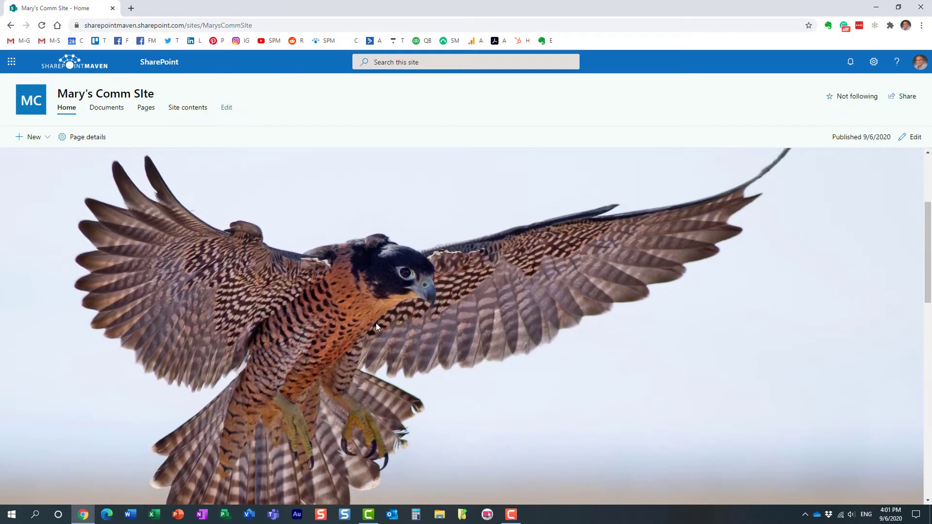
{"action": "scroll", "coordinate": [394, 340], "scroll_direction": "down", "scroll_amount": 1}
{"action": "scroll", "coordinate": [393, 335], "scroll_direction": "down", "scroll_amount": 2}
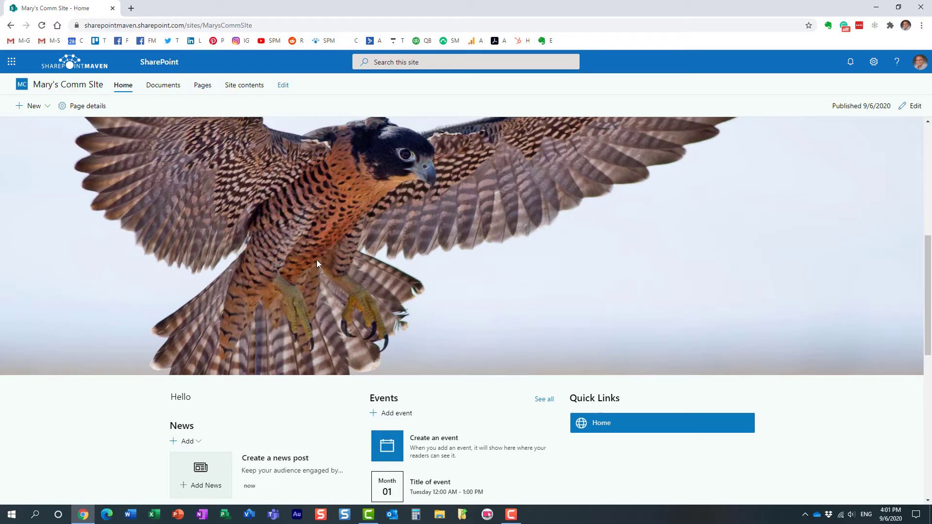
{"action": "scroll", "coordinate": [351, 301], "scroll_direction": "up", "scroll_amount": 2}
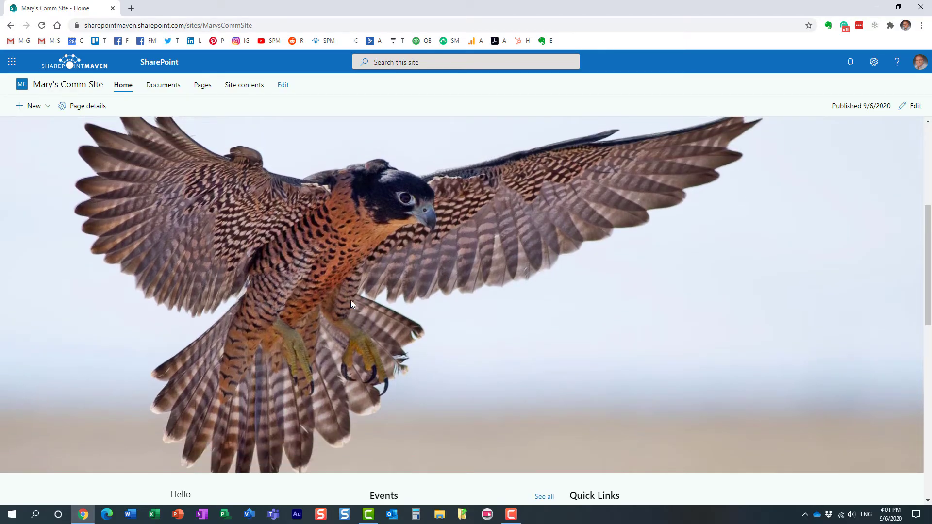